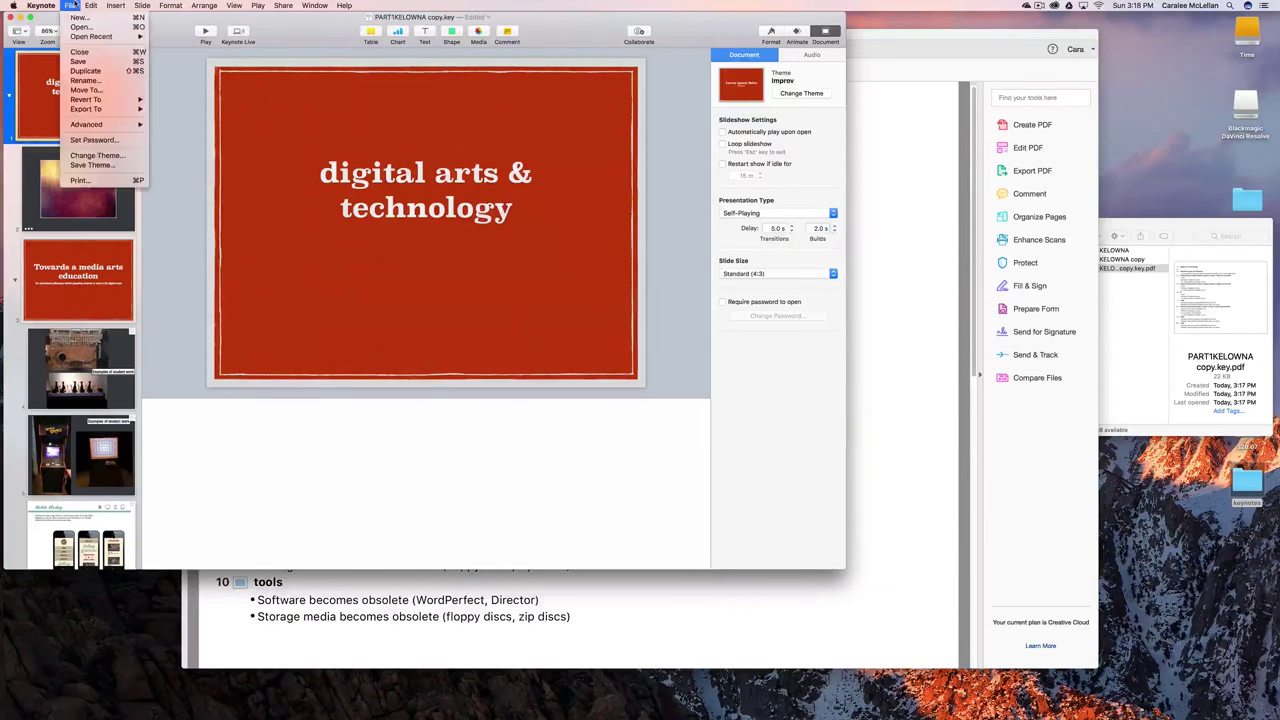
Start exporting the presentation as a QuickTime movie with Slideshow Recording playback
{"action": "mouse_move", "coordinate": [83, 109]}
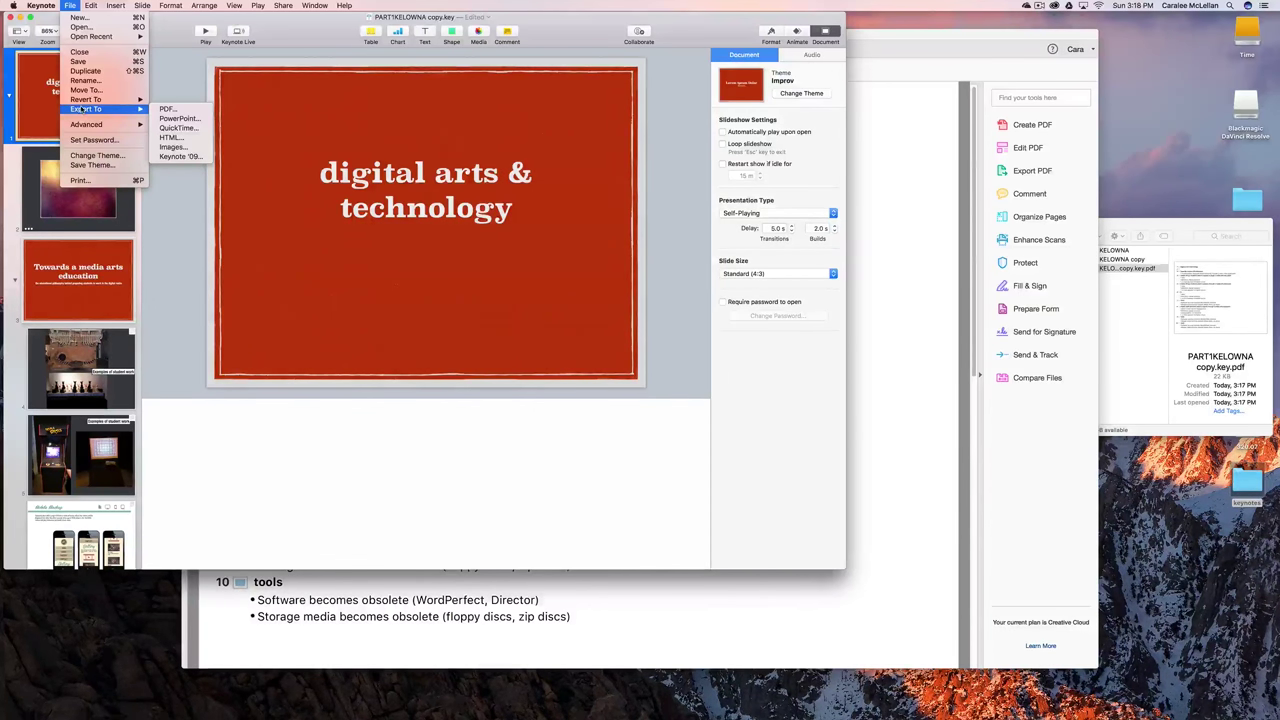
{"action": "left_click", "coordinate": [178, 128]}
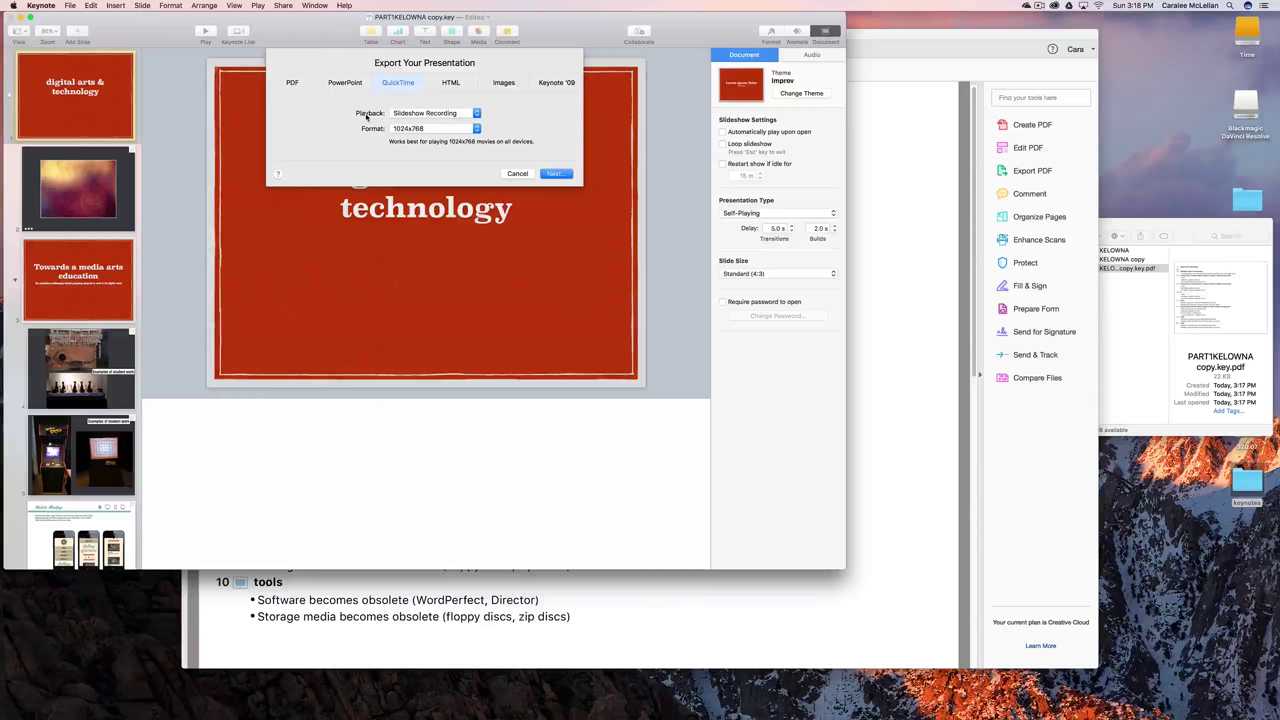
{"action": "left_click", "coordinate": [474, 114]}
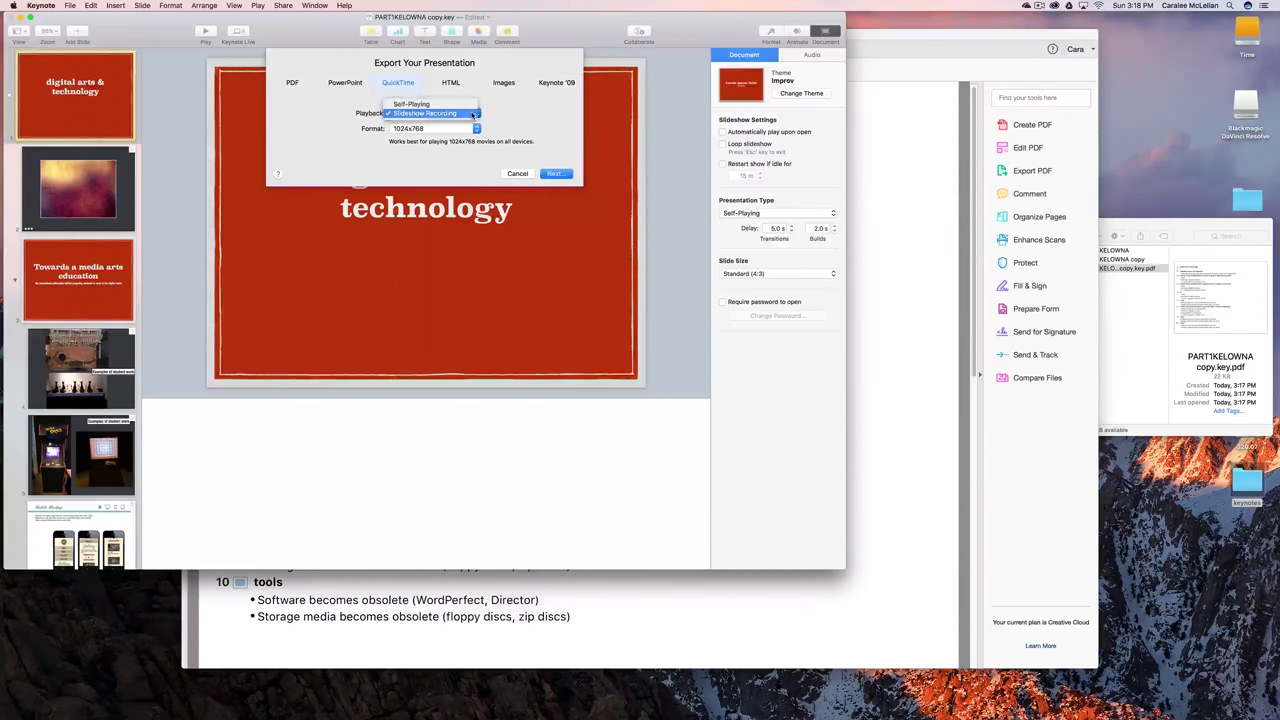
{"action": "left_click", "coordinate": [474, 114]}
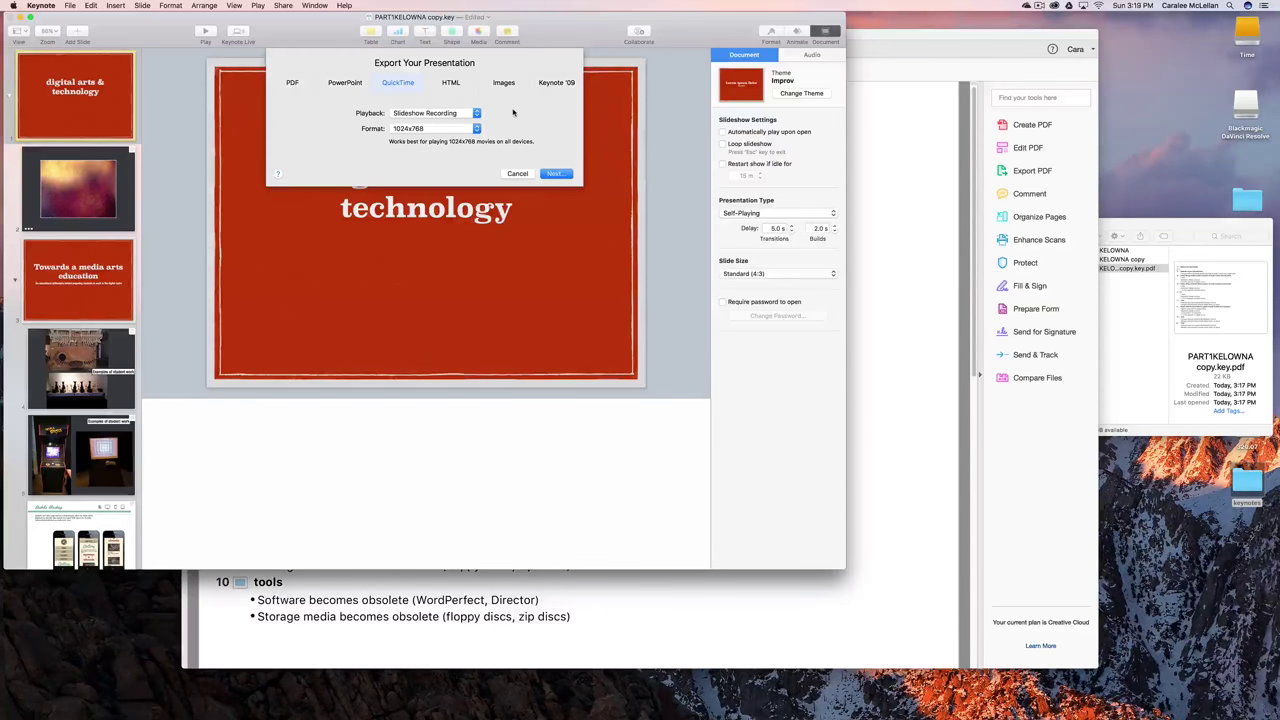
{"action": "left_click", "coordinate": [467, 112]}
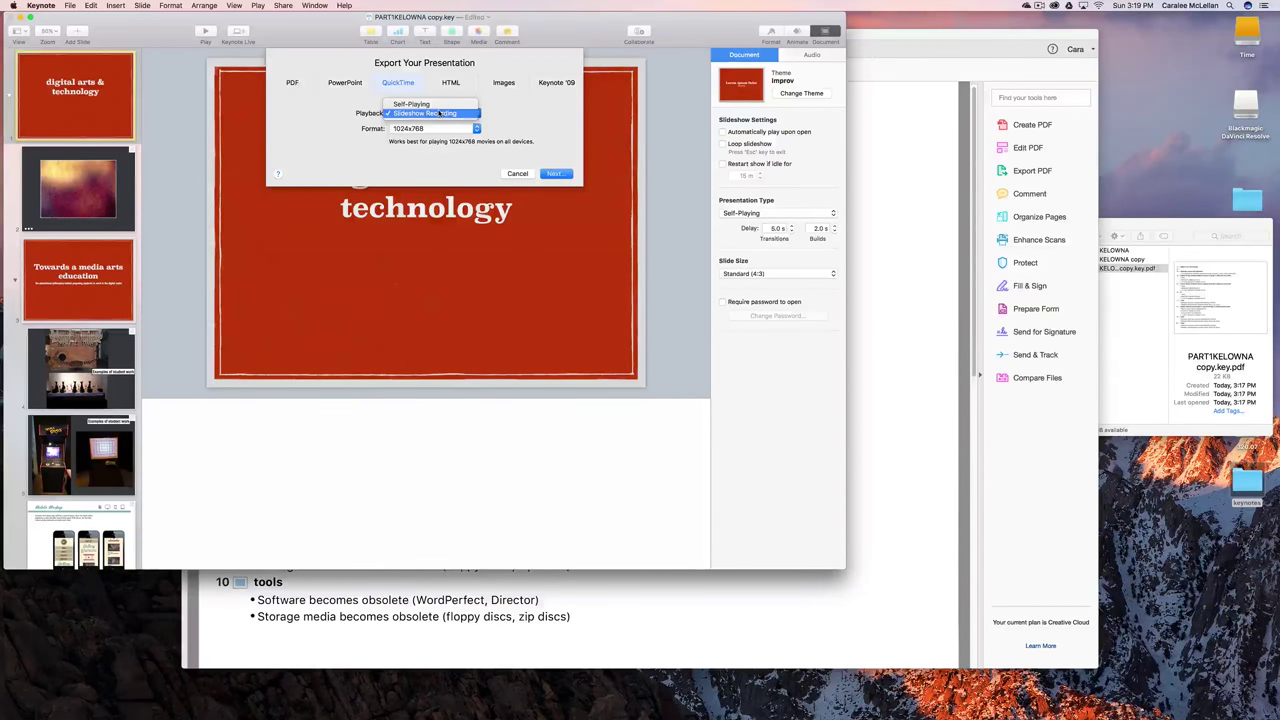
{"action": "left_click", "coordinate": [440, 113]}
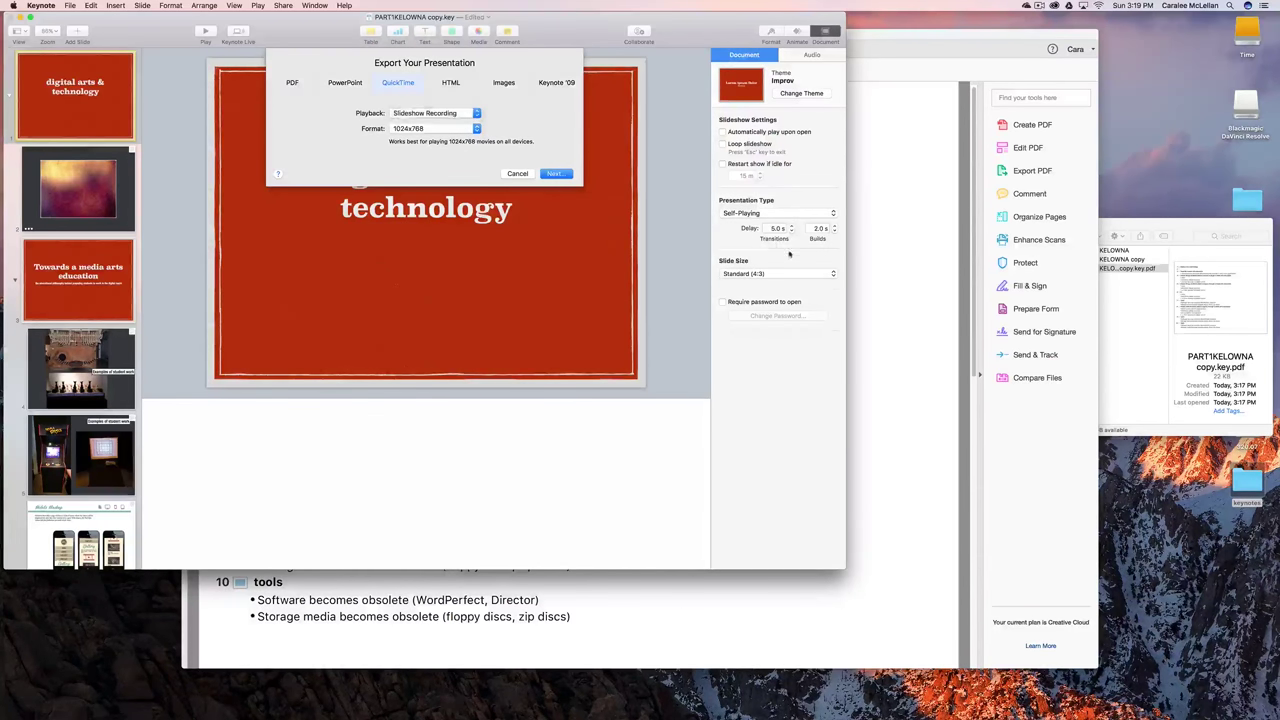
{"action": "left_click", "coordinate": [776, 229]}
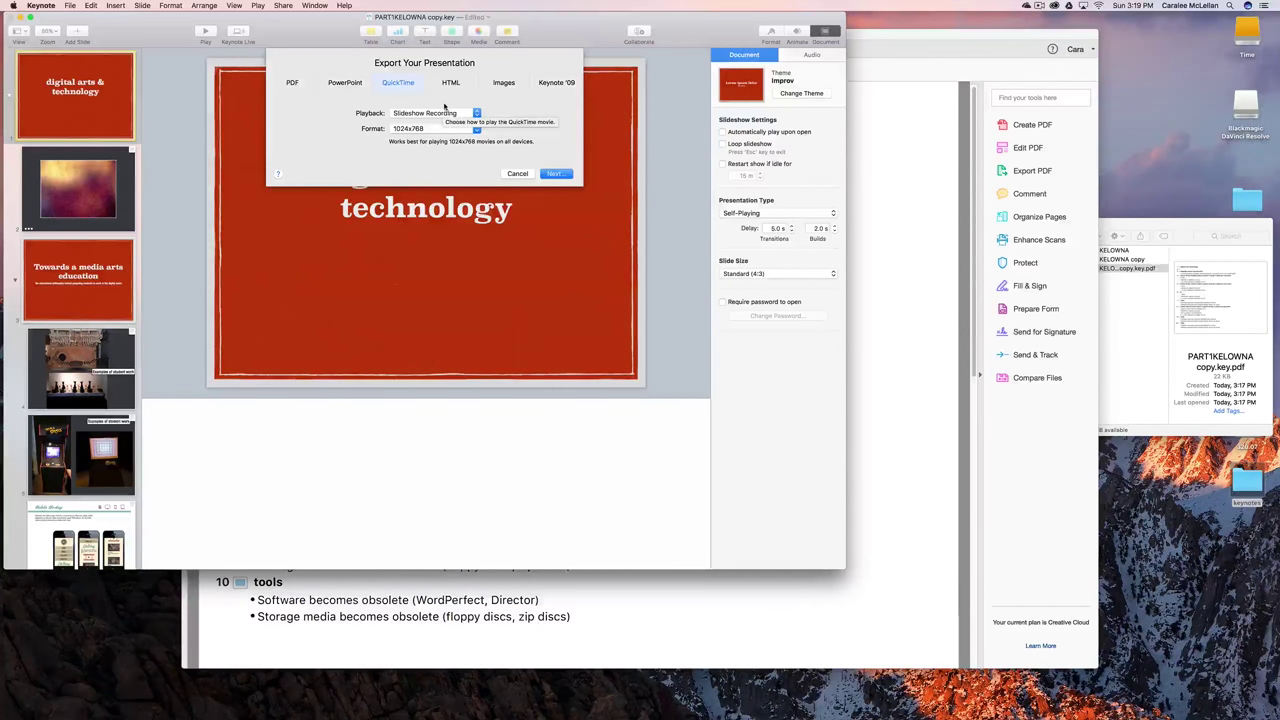
Set the movie export format to Custom with Apple ProRes 422 compression
{"action": "left_click", "coordinate": [438, 128]}
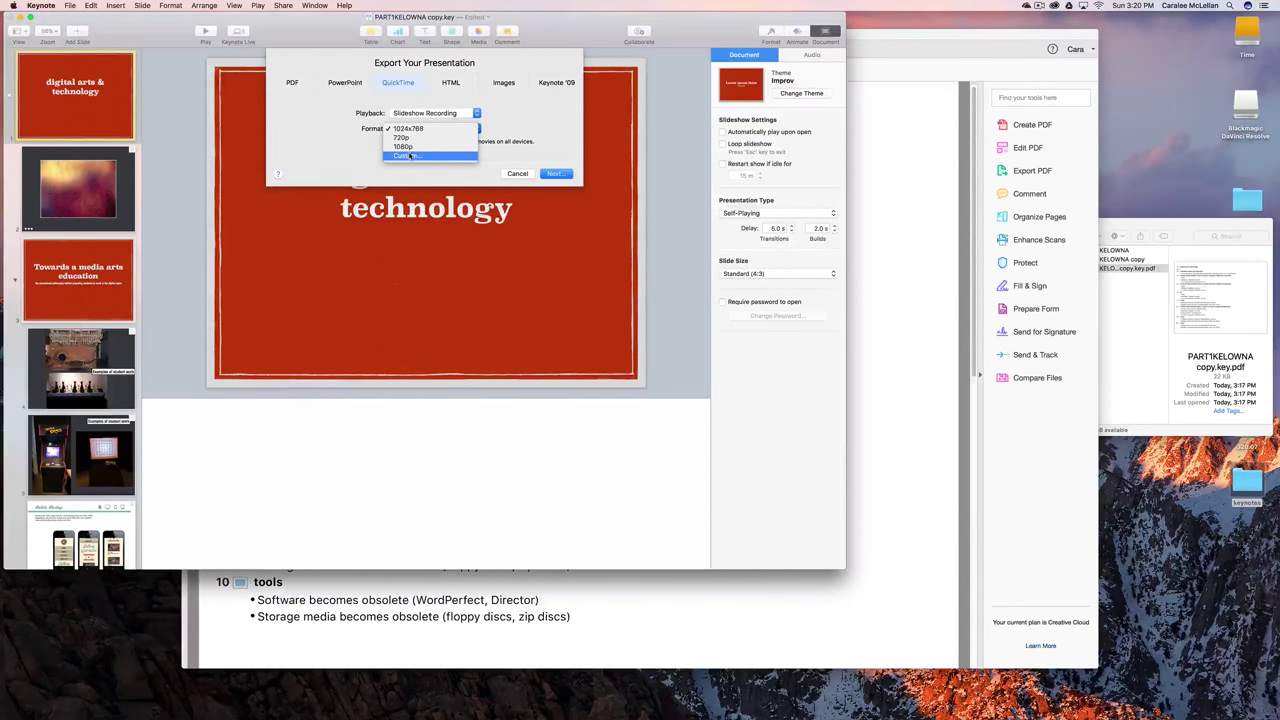
{"action": "left_click", "coordinate": [413, 157]}
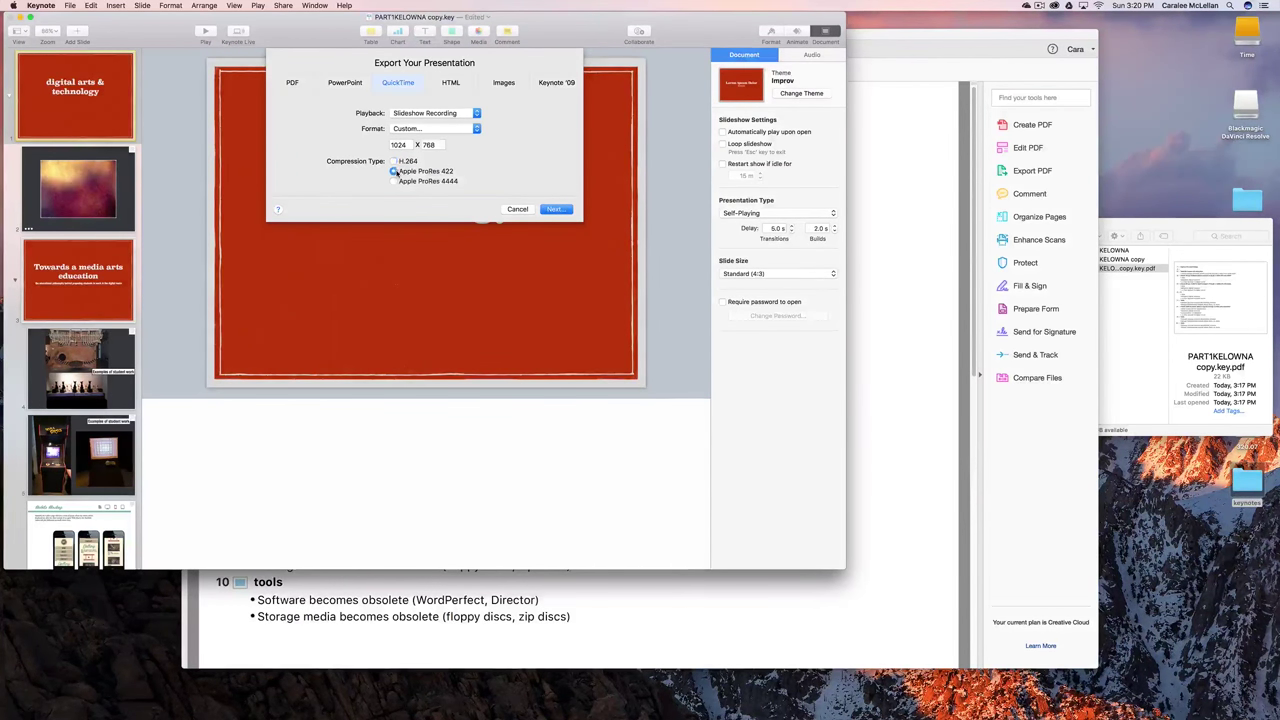
{"action": "left_click", "coordinate": [394, 171]}
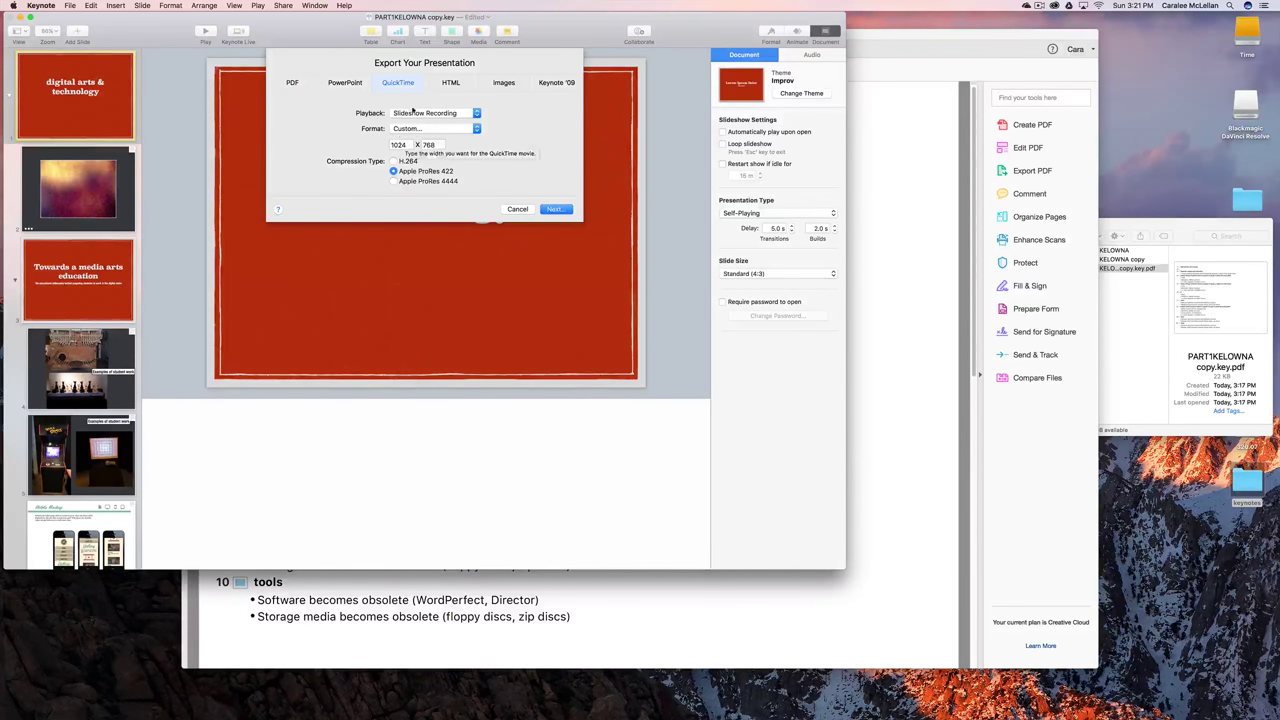
Set the custom movie size to 1920 x 1080 in the export settings
{"action": "left_click", "coordinate": [410, 130]}
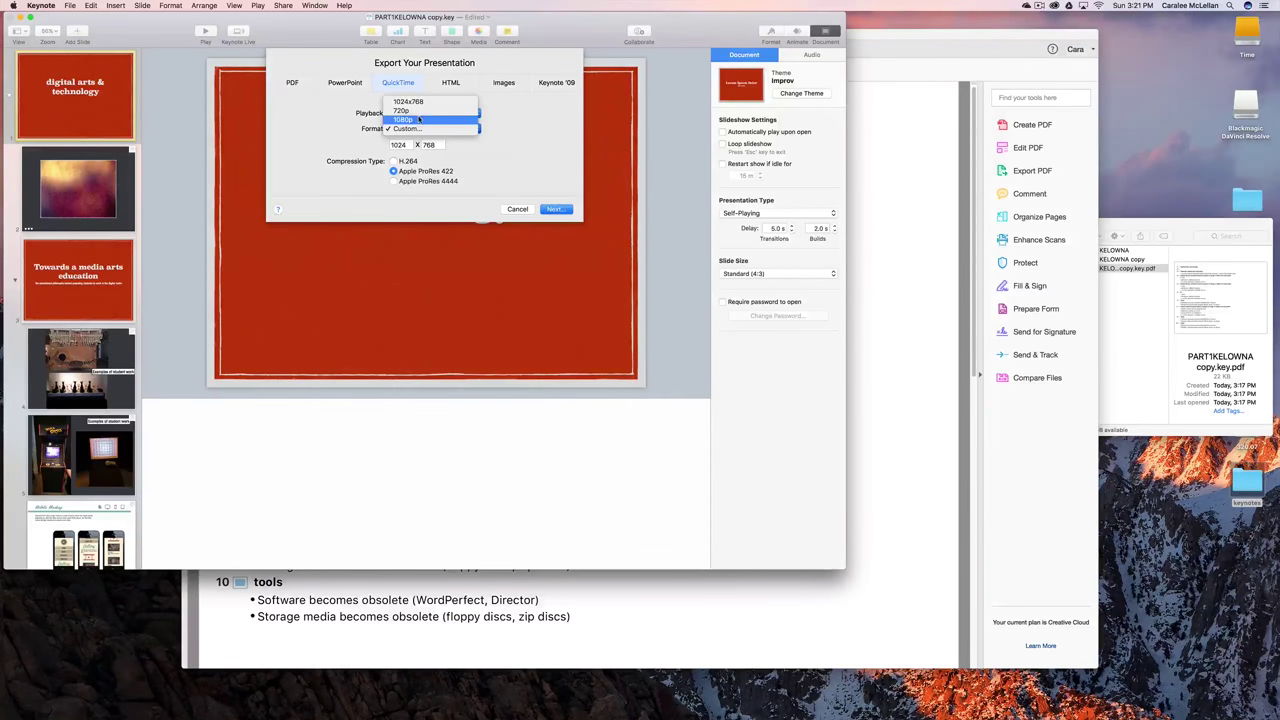
{"action": "left_click", "coordinate": [425, 119]}
{"action": "left_click", "coordinate": [427, 128]}
{"action": "left_click", "coordinate": [424, 141]}
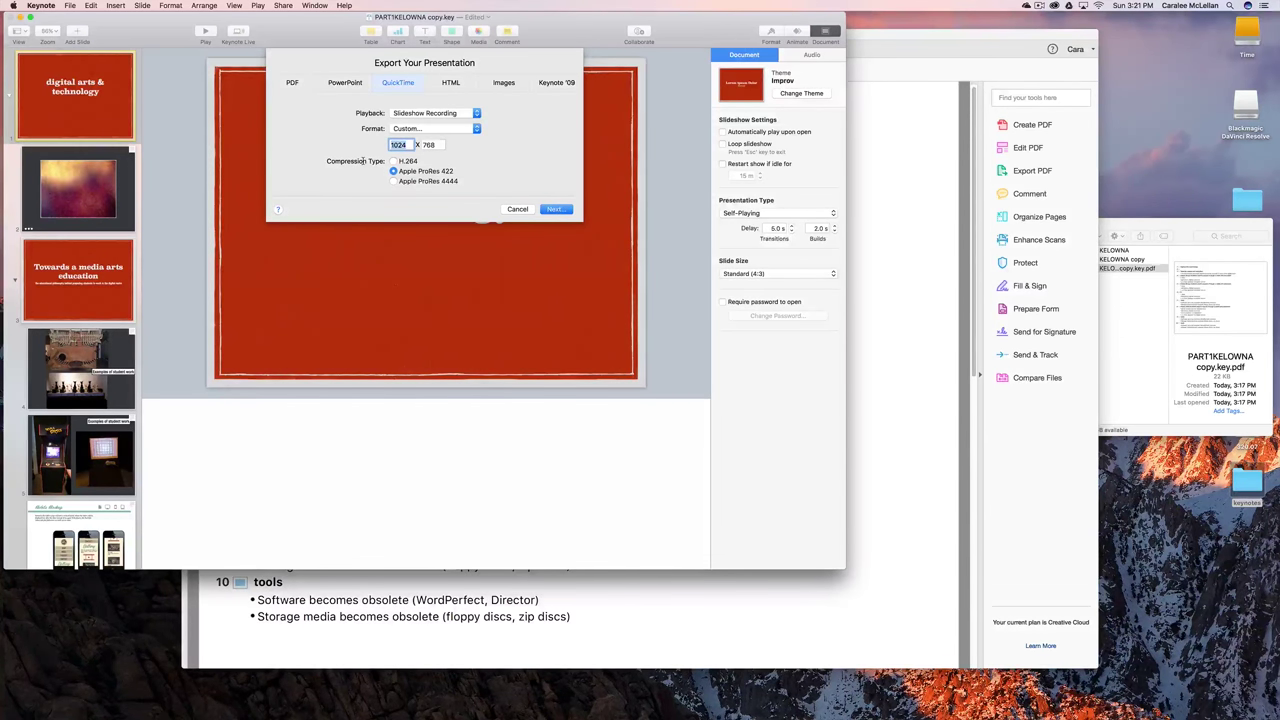
{"action": "type", "text": "1920"}
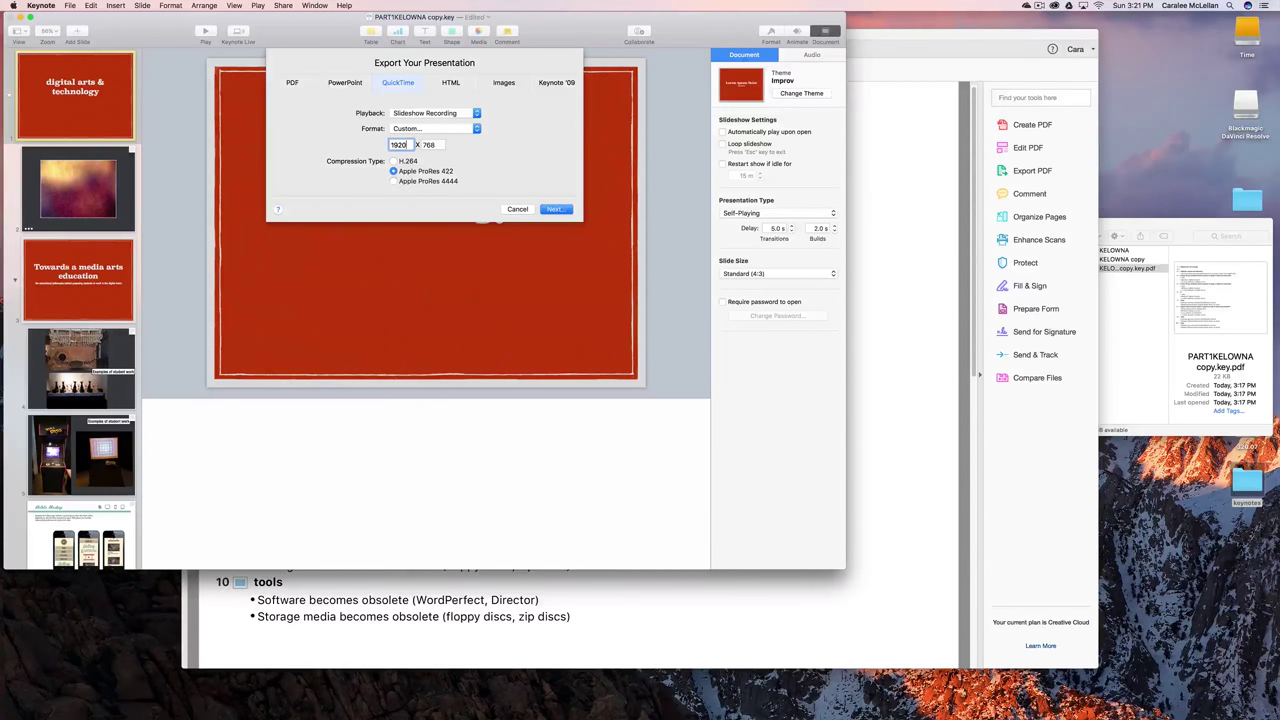
{"action": "key", "text": "Tab"}
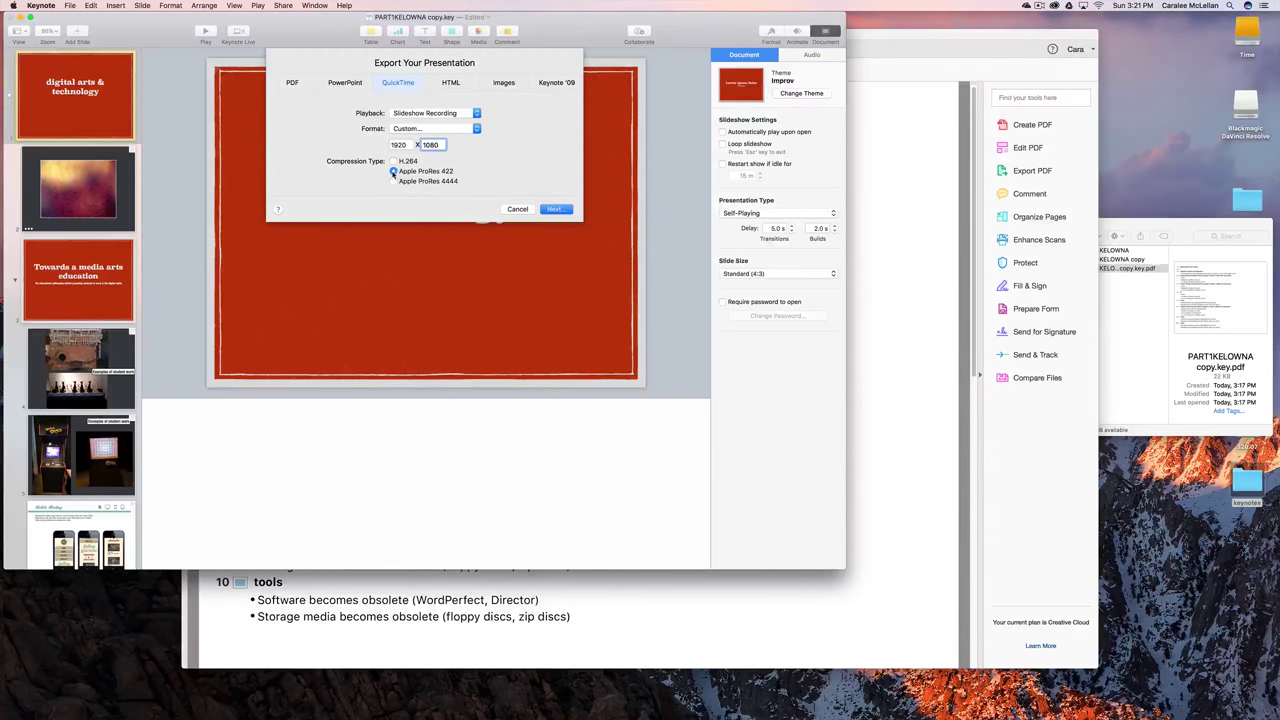
Change the custom movie width to 1440 and the compression type to H.264
{"action": "double_click", "coordinate": [396, 145]}
{"action": "type", "text": "1440"}
{"action": "key", "text": "Tab"}
{"action": "left_click", "coordinate": [393, 161]}
Set the movie format to 720p and export it as PART1KELOWNA copy.m4v into the keynotes folder
{"action": "left_click", "coordinate": [428, 128]}
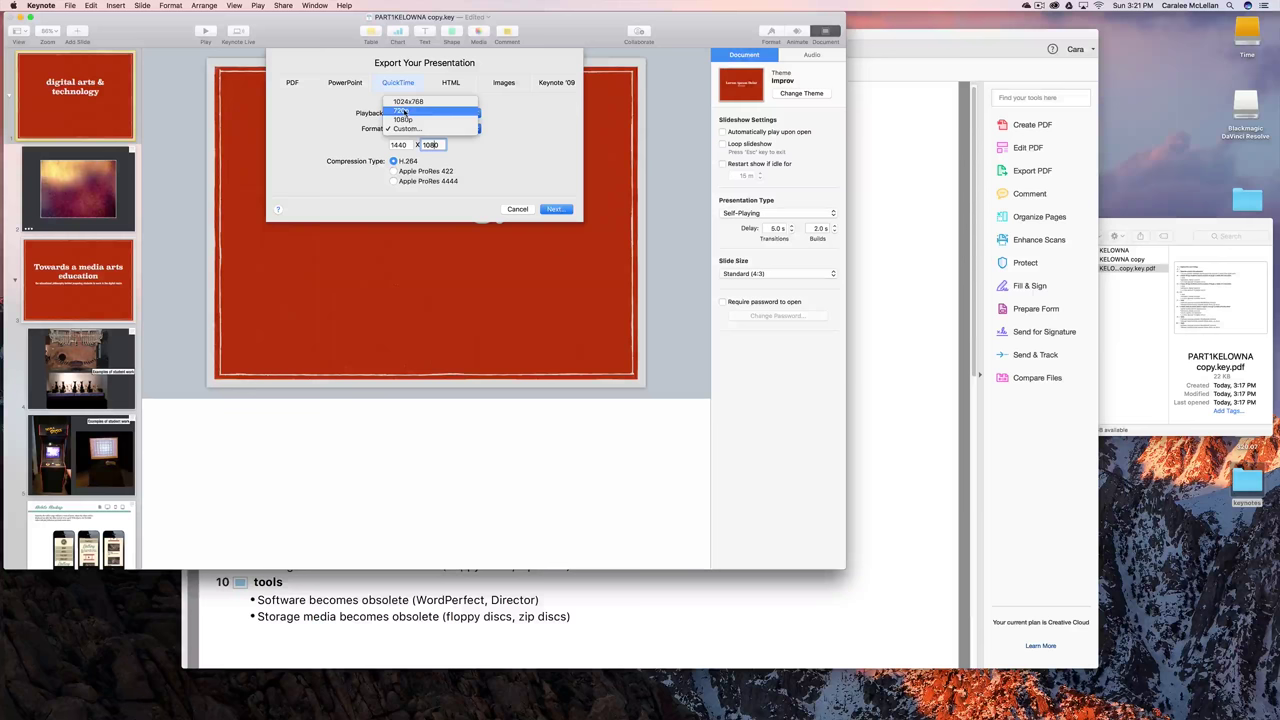
{"action": "left_click", "coordinate": [405, 119]}
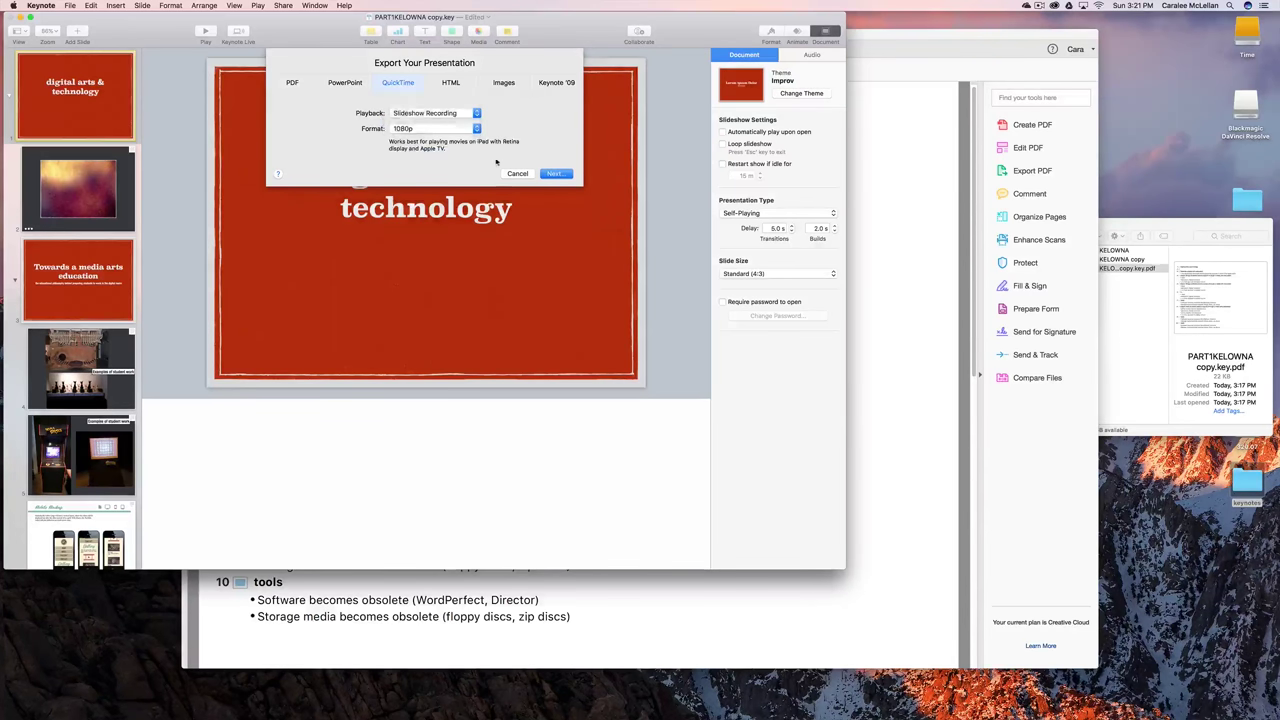
{"action": "left_click", "coordinate": [428, 128]}
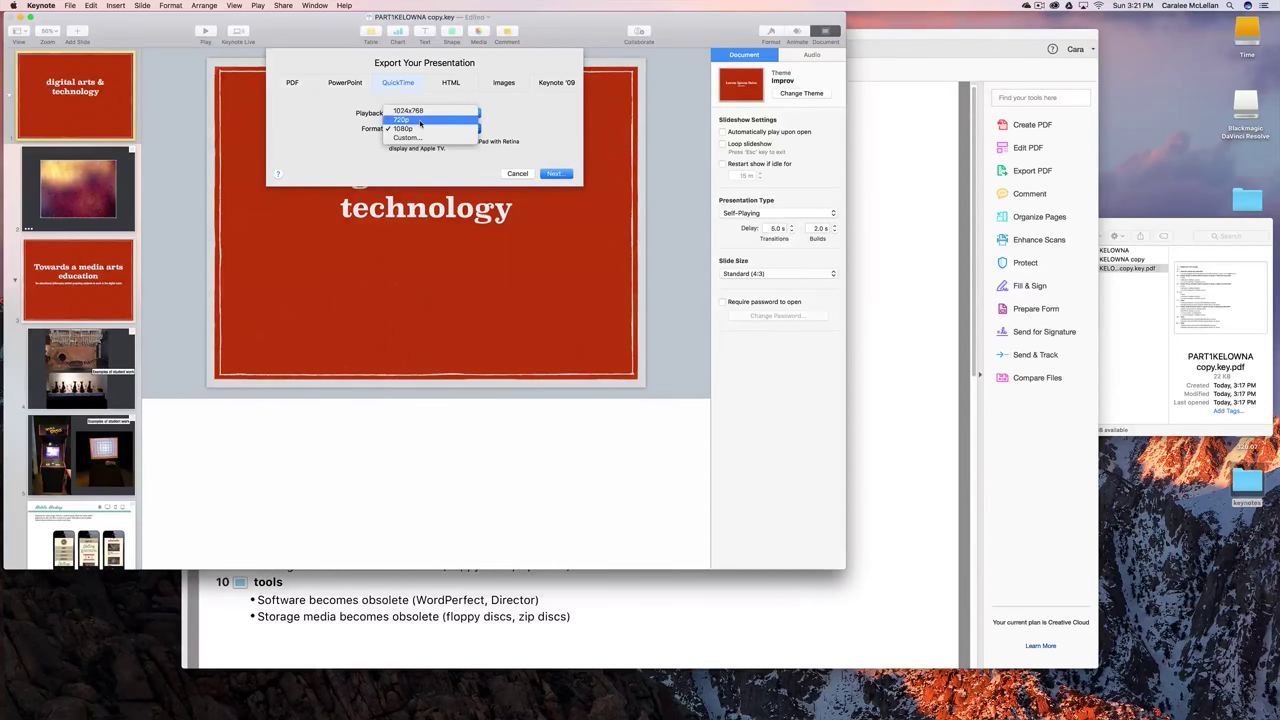
{"action": "left_click", "coordinate": [420, 120]}
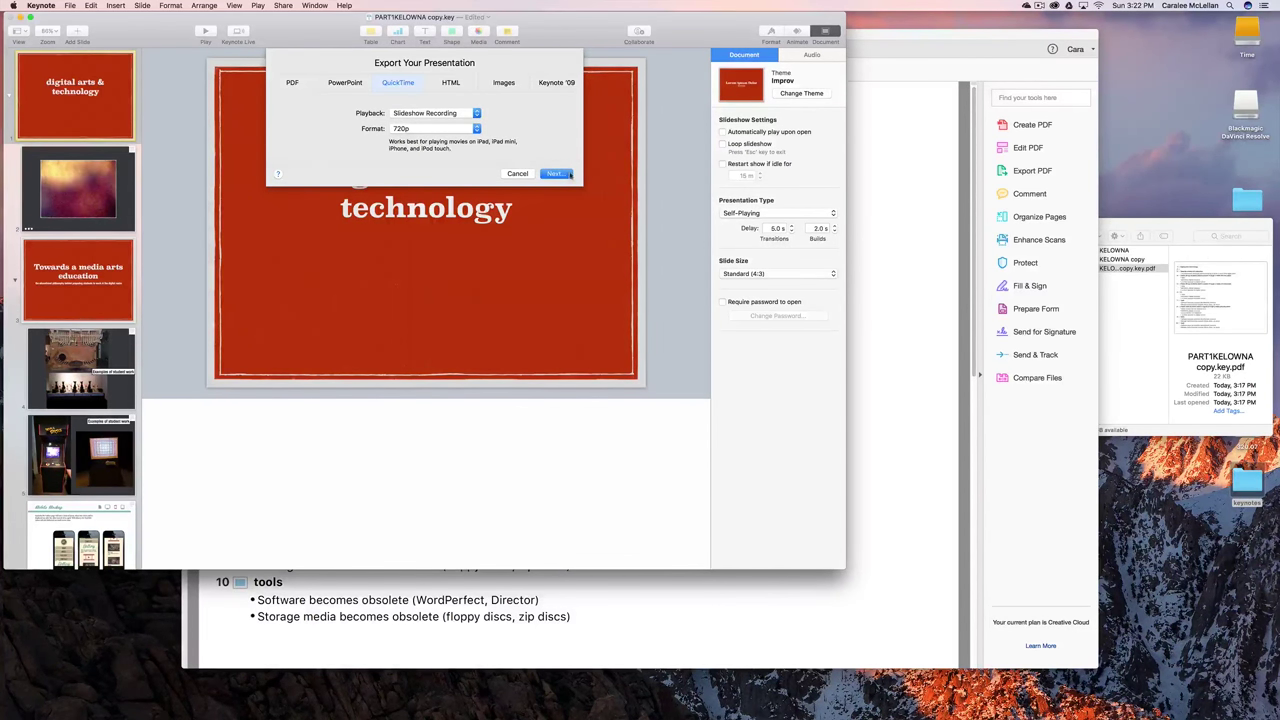
{"action": "left_click", "coordinate": [552, 175]}
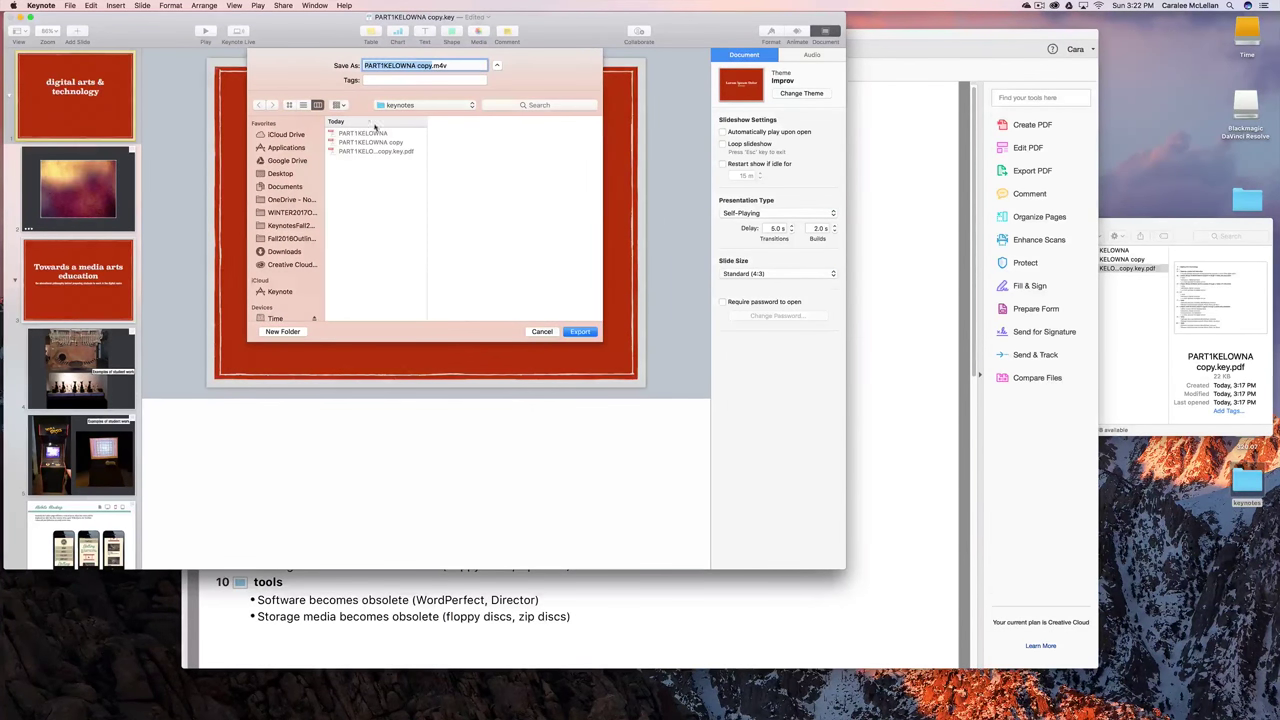
{"action": "left_click", "coordinate": [439, 68]}
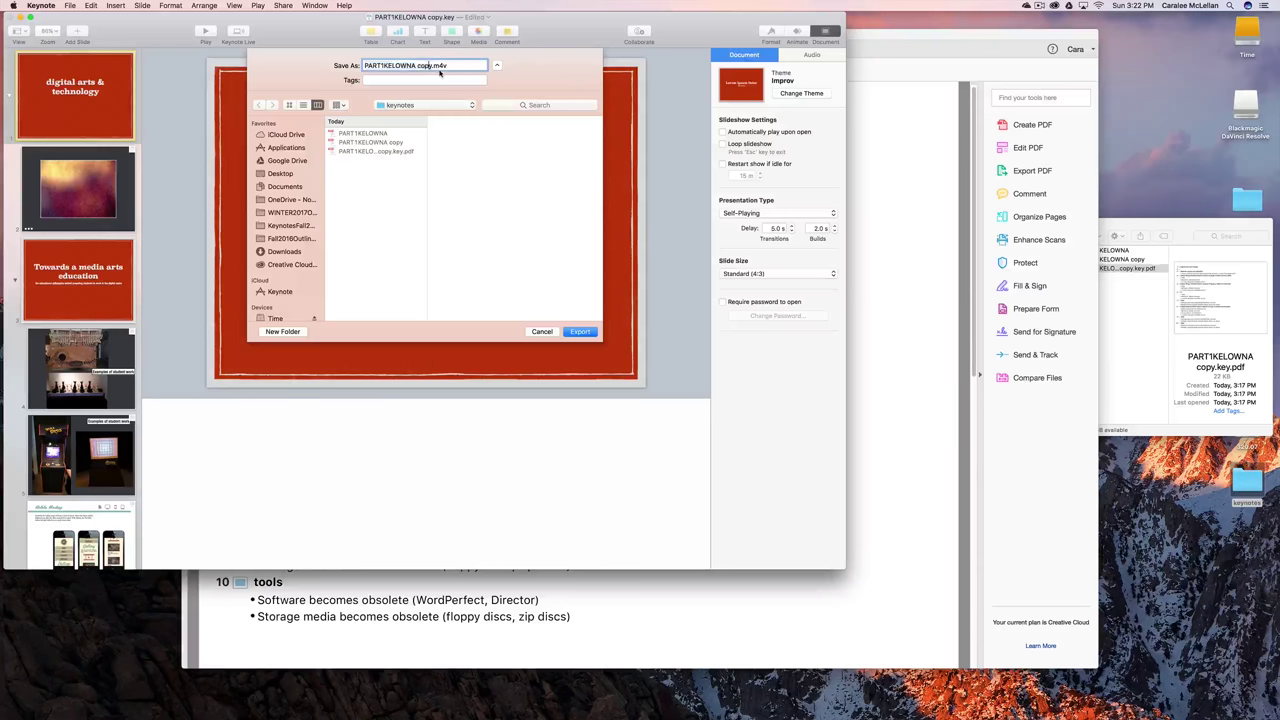
{"action": "left_click", "coordinate": [580, 331]}
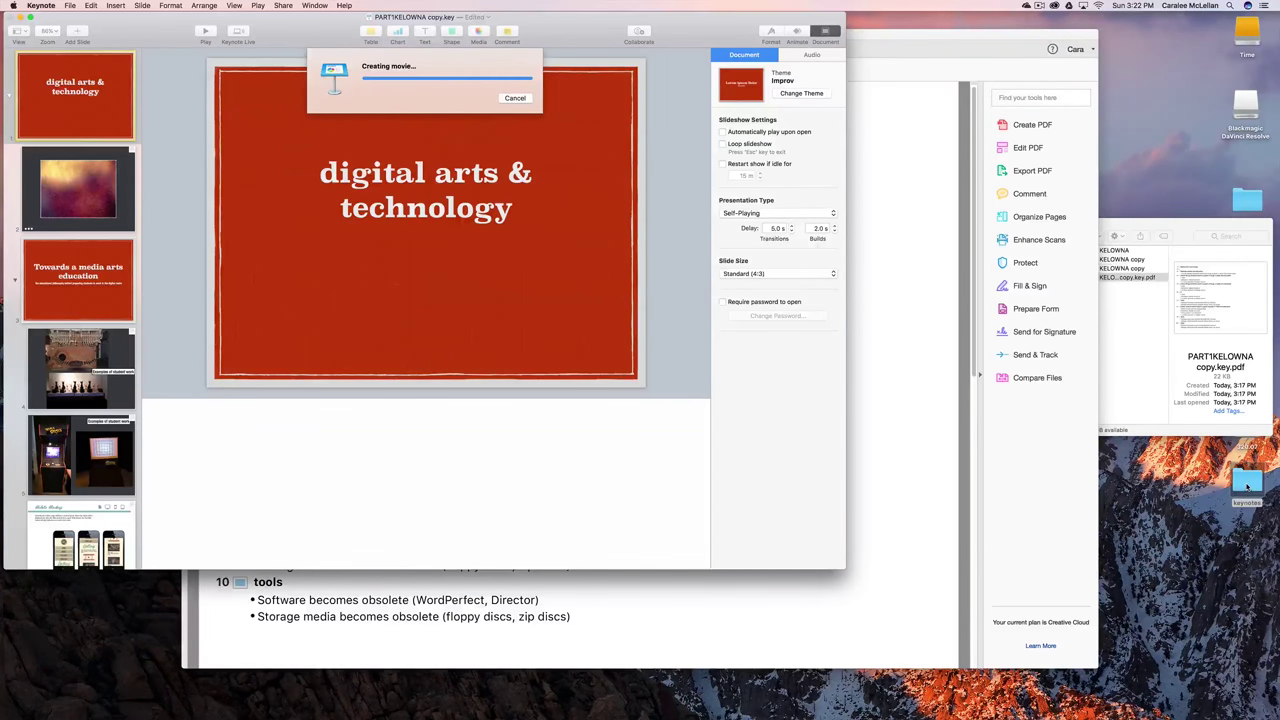
Switch to Finder and open the exported PART1KELOWNA copy movie from the keynotes folder with QuickTime Player
{"action": "left_click", "coordinate": [1138, 377]}
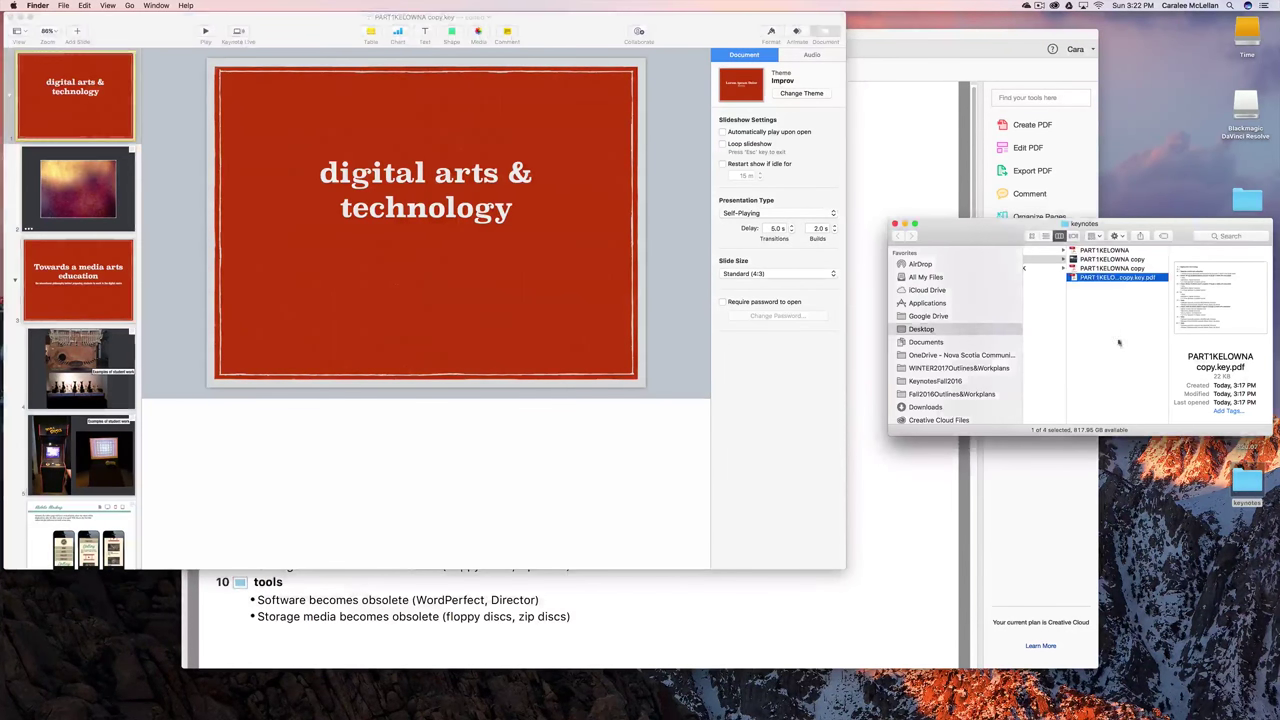
{"action": "left_click", "coordinate": [1106, 261]}
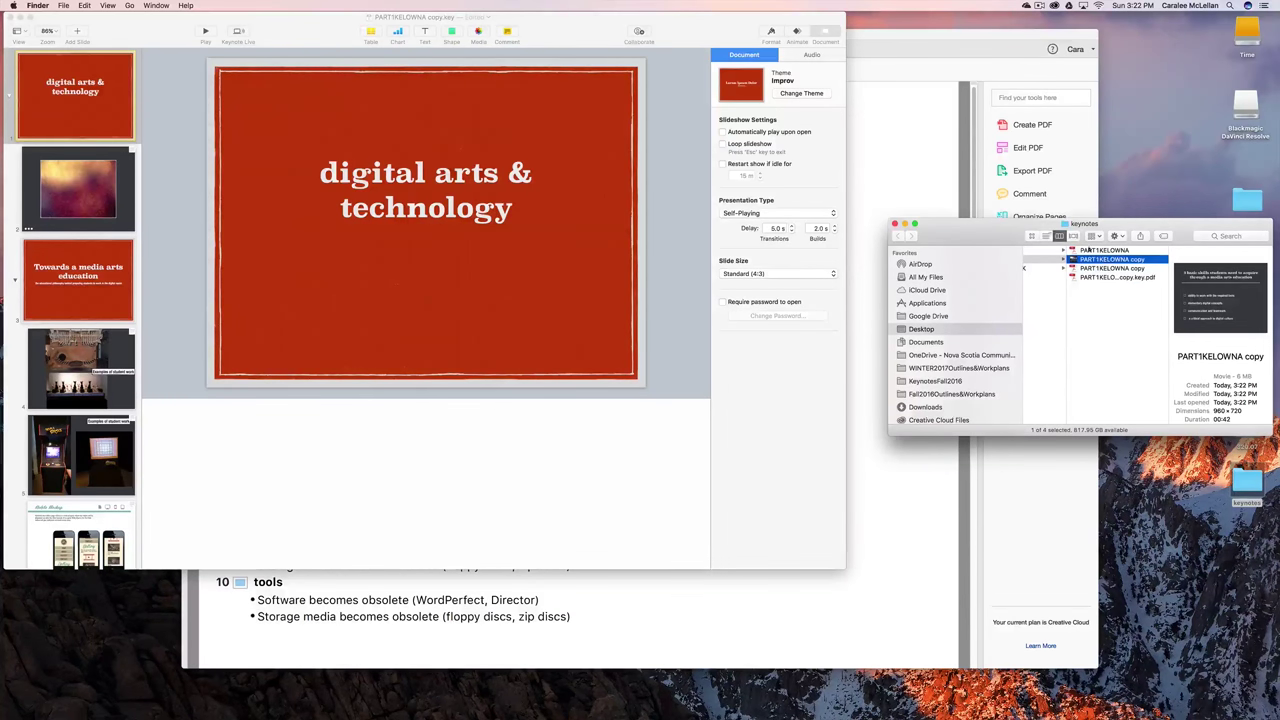
{"action": "left_click_drag", "start_coordinate": [989, 232], "coordinate": [854, 189]}
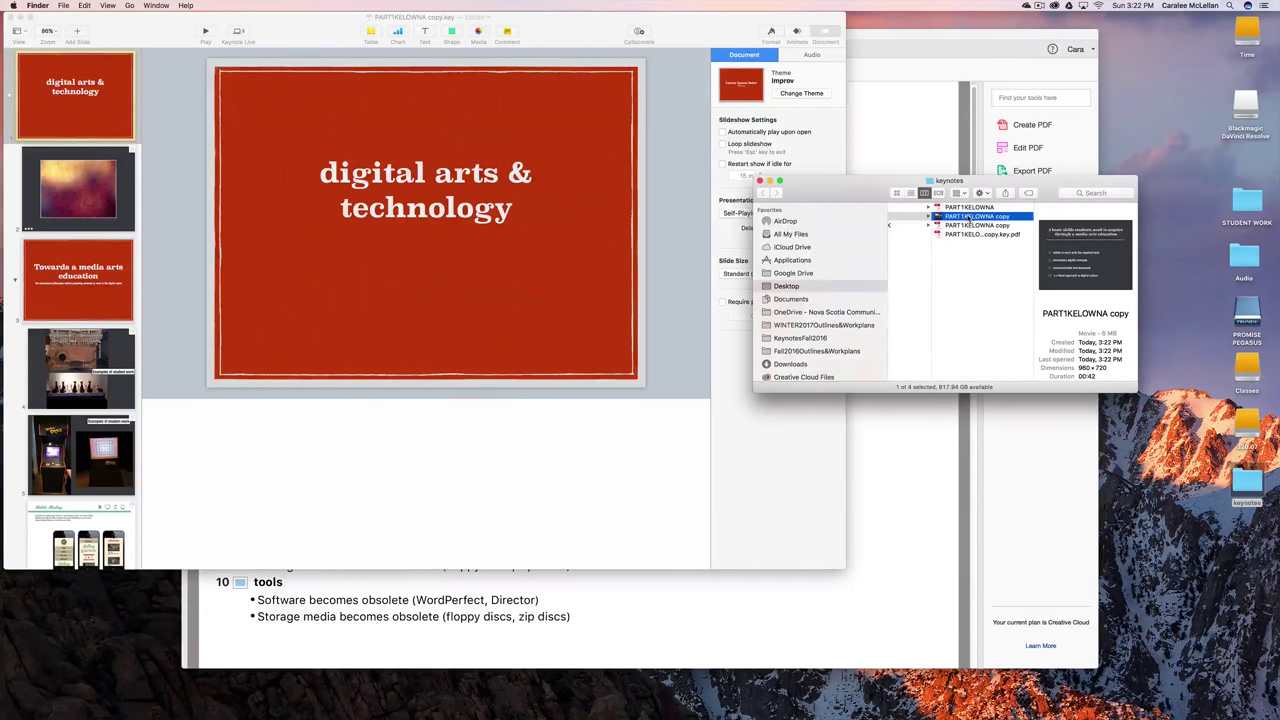
{"action": "right_click", "coordinate": [969, 217]}
{"action": "mouse_move", "coordinate": [995, 230]}
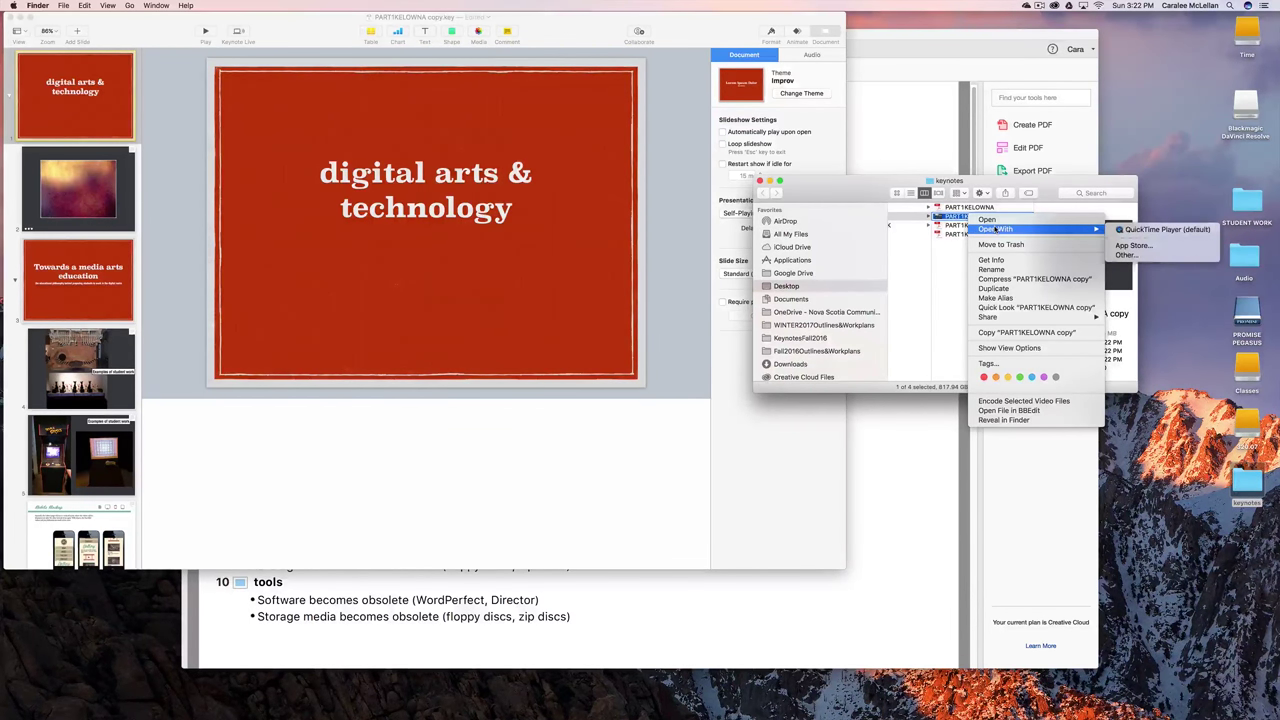
{"action": "left_click", "coordinate": [1118, 231]}
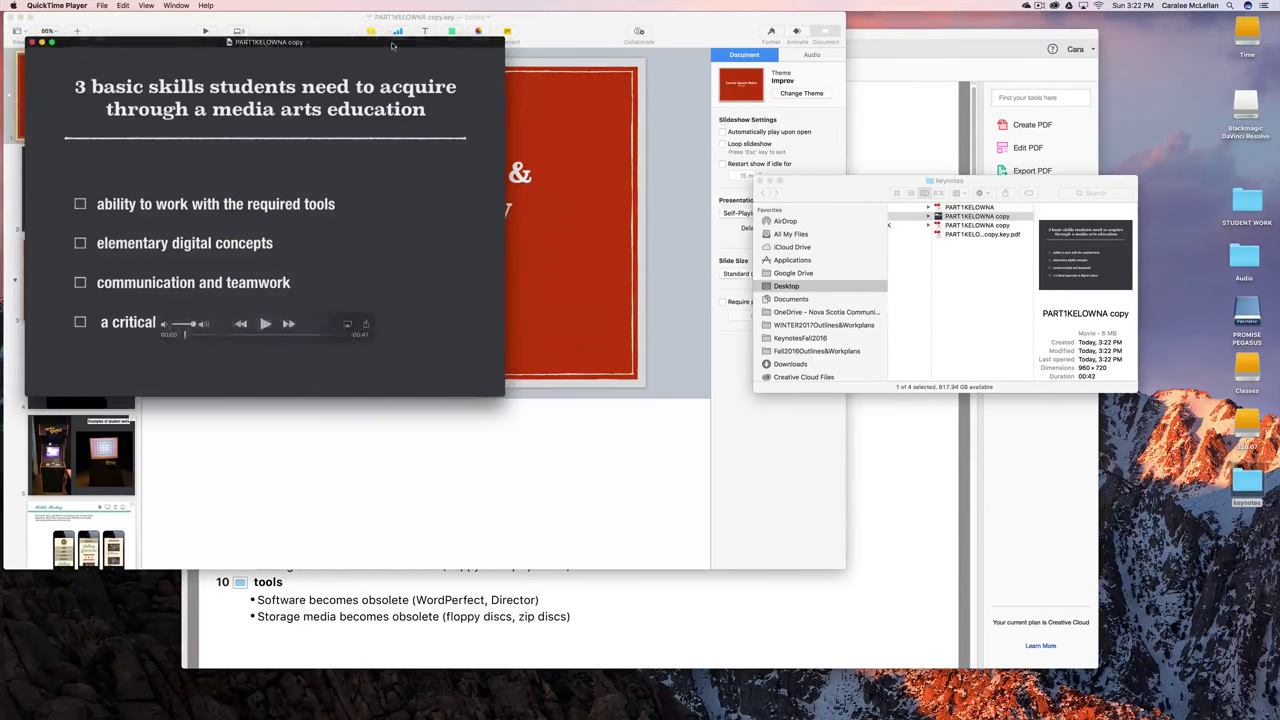
Preview the exported movie, playing short parts and skipping ahead to about 20 seconds
{"action": "left_click_drag", "start_coordinate": [393, 45], "coordinate": [573, 25]}
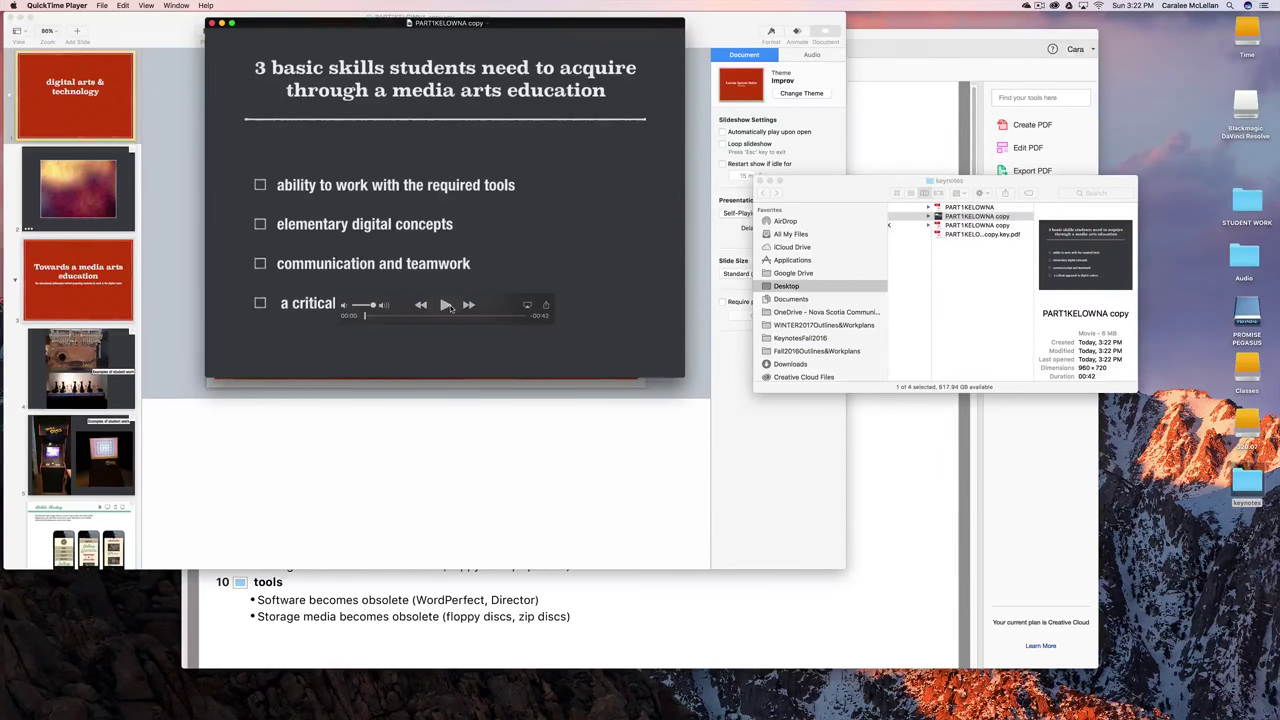
{"action": "left_click", "coordinate": [449, 307]}
{"action": "left_click", "coordinate": [444, 307]}
{"action": "left_click_drag", "start_coordinate": [372, 316], "coordinate": [393, 319]}
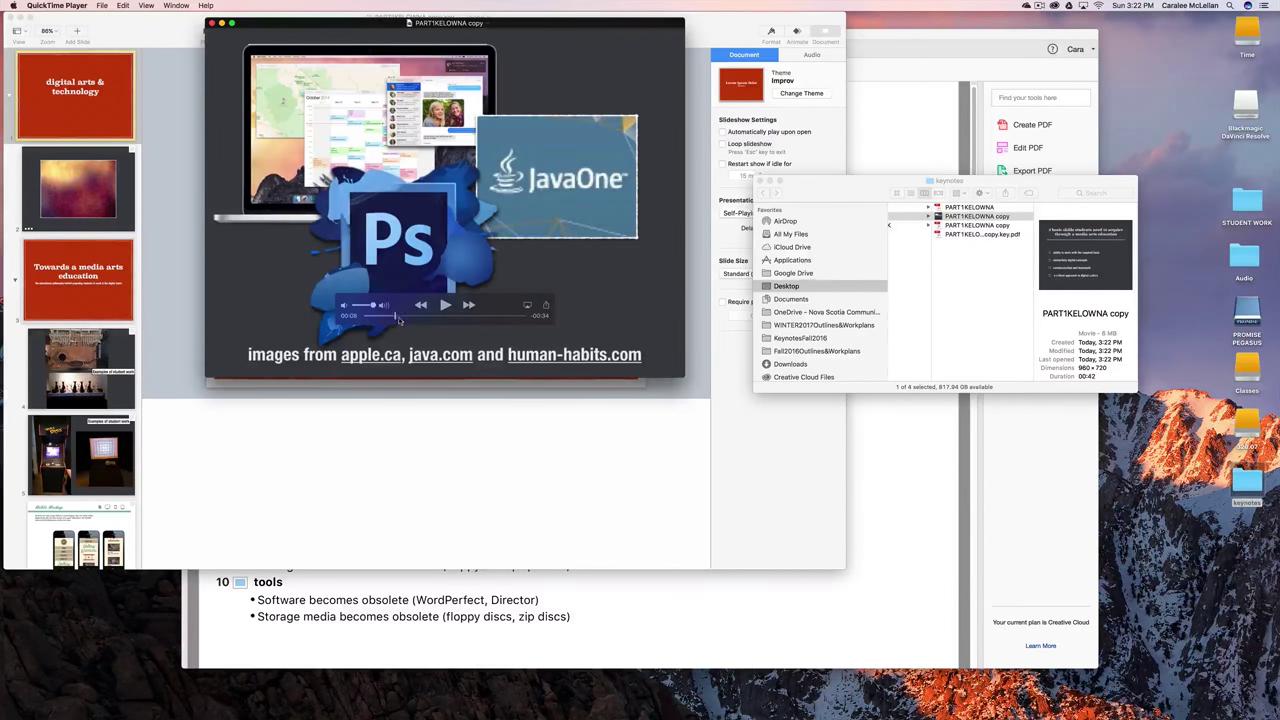
{"action": "left_click", "coordinate": [449, 305]}
{"action": "left_click", "coordinate": [445, 307]}
{"action": "left_click_drag", "start_coordinate": [405, 317], "coordinate": [440, 318]}
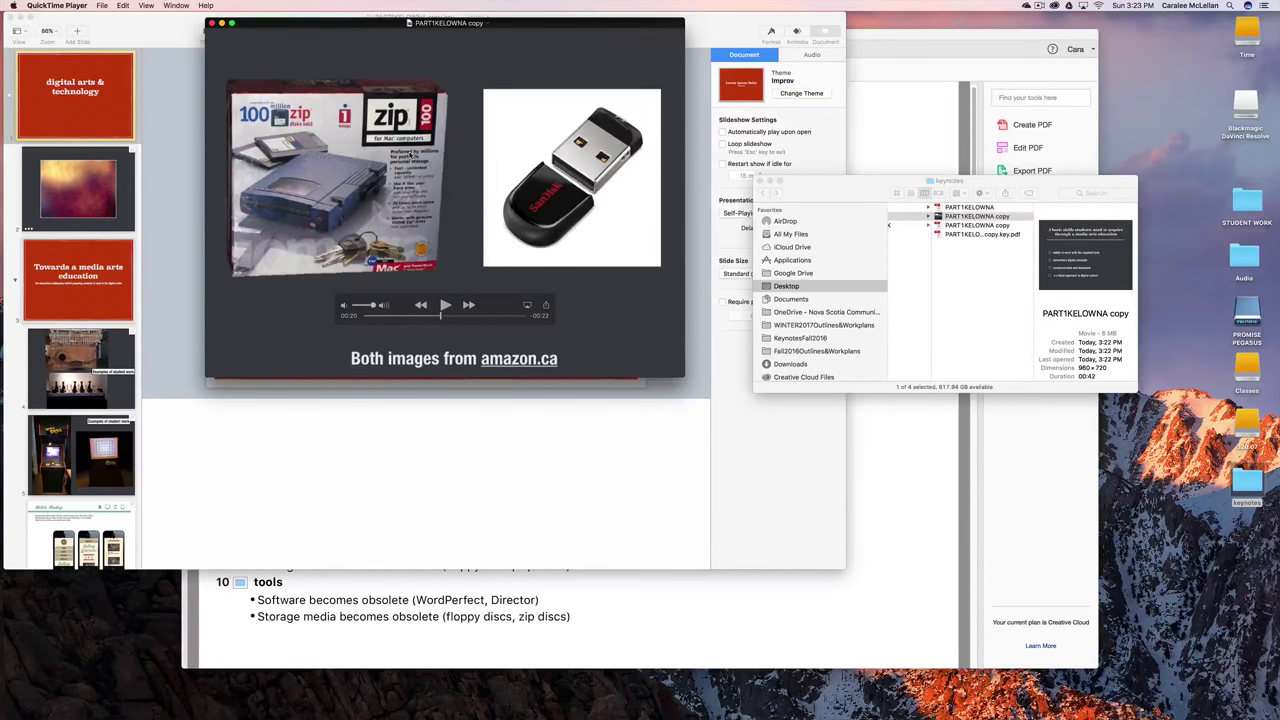
Close the exported movie in QuickTime Player and return to the presentation in Keynote
{"action": "left_click_drag", "start_coordinate": [414, 22], "coordinate": [487, 150]}
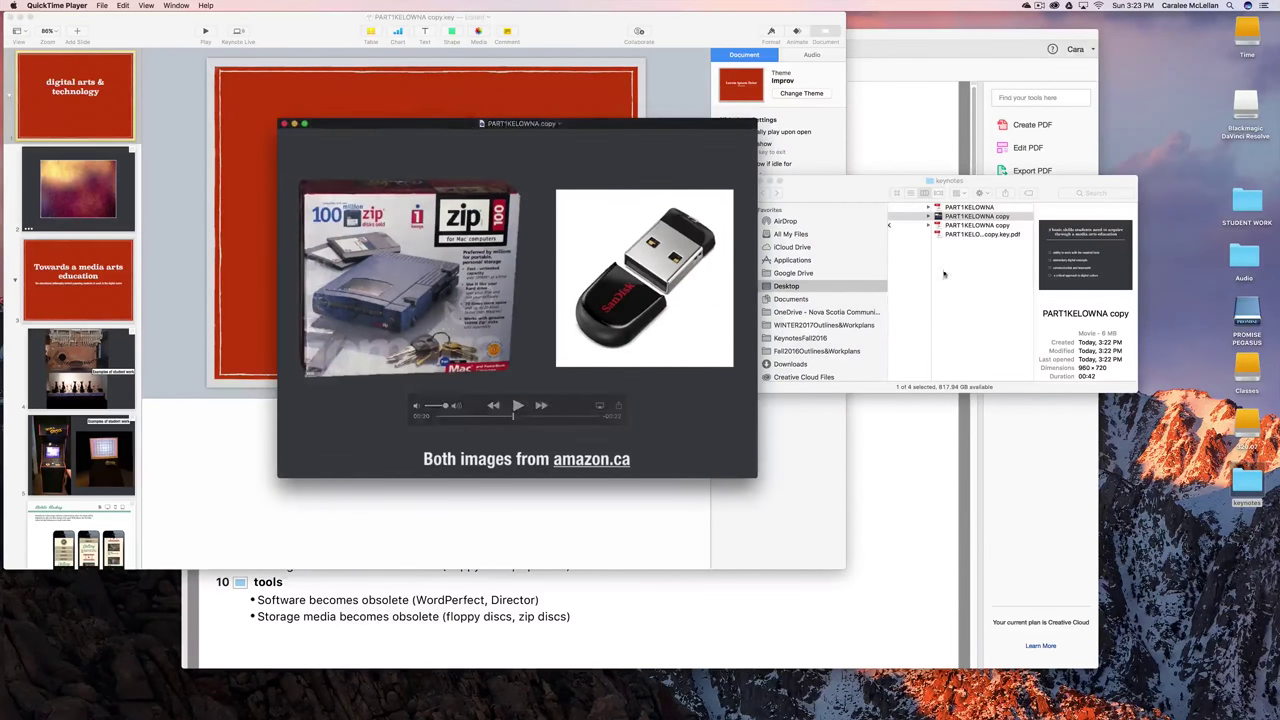
{"action": "left_click", "coordinate": [1068, 386]}
{"action": "left_click_drag", "start_coordinate": [1068, 386], "coordinate": [763, 341]}
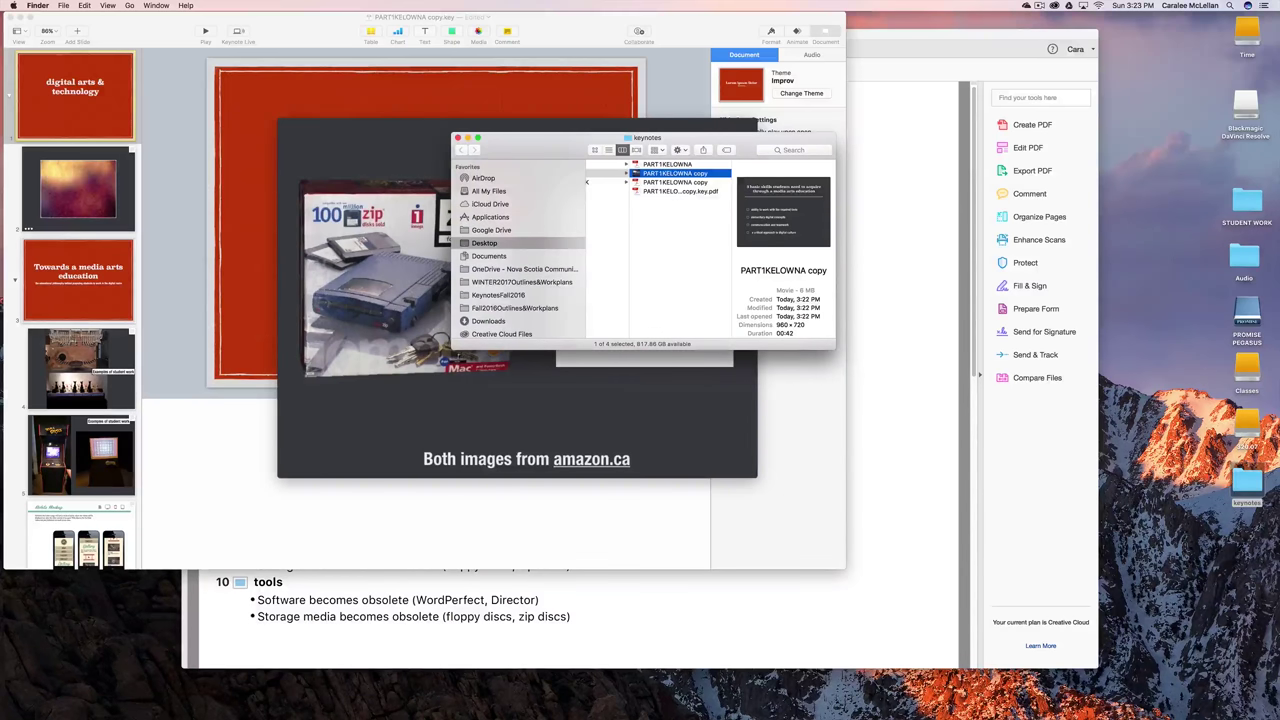
{"action": "left_click", "coordinate": [373, 208]}
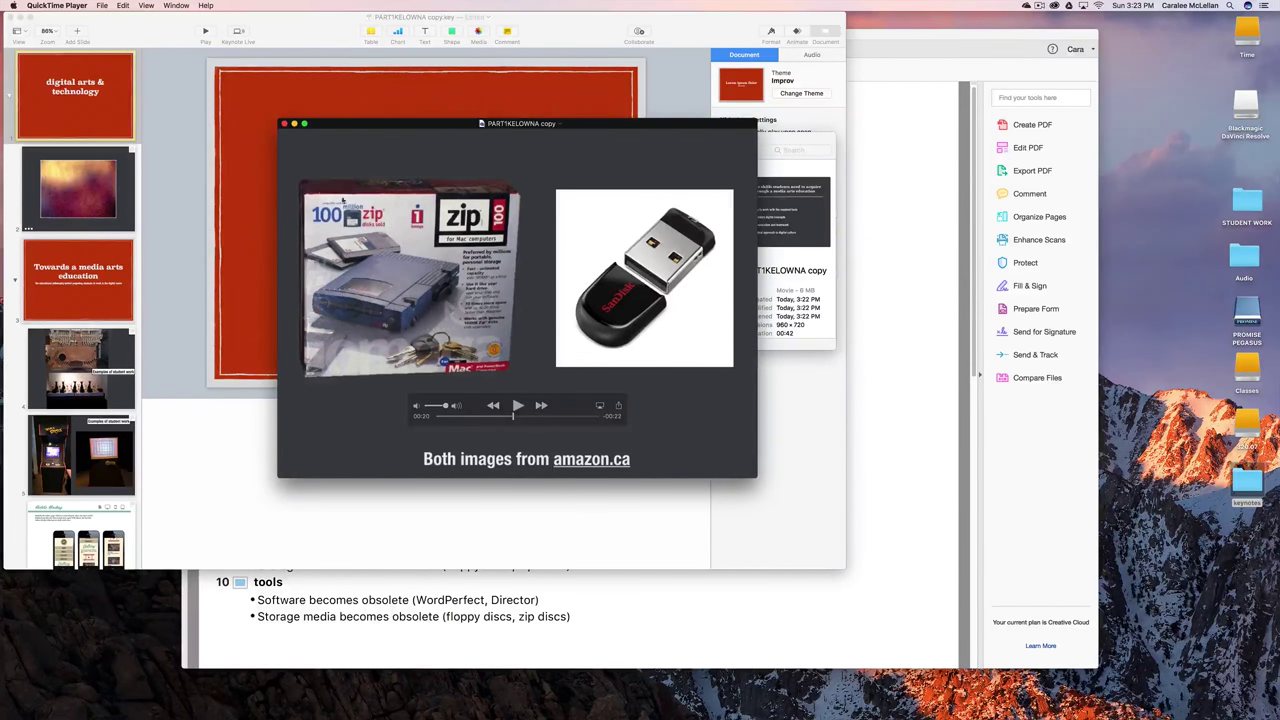
{"action": "left_click", "coordinate": [284, 124]}
{"action": "left_click", "coordinate": [300, 177]}
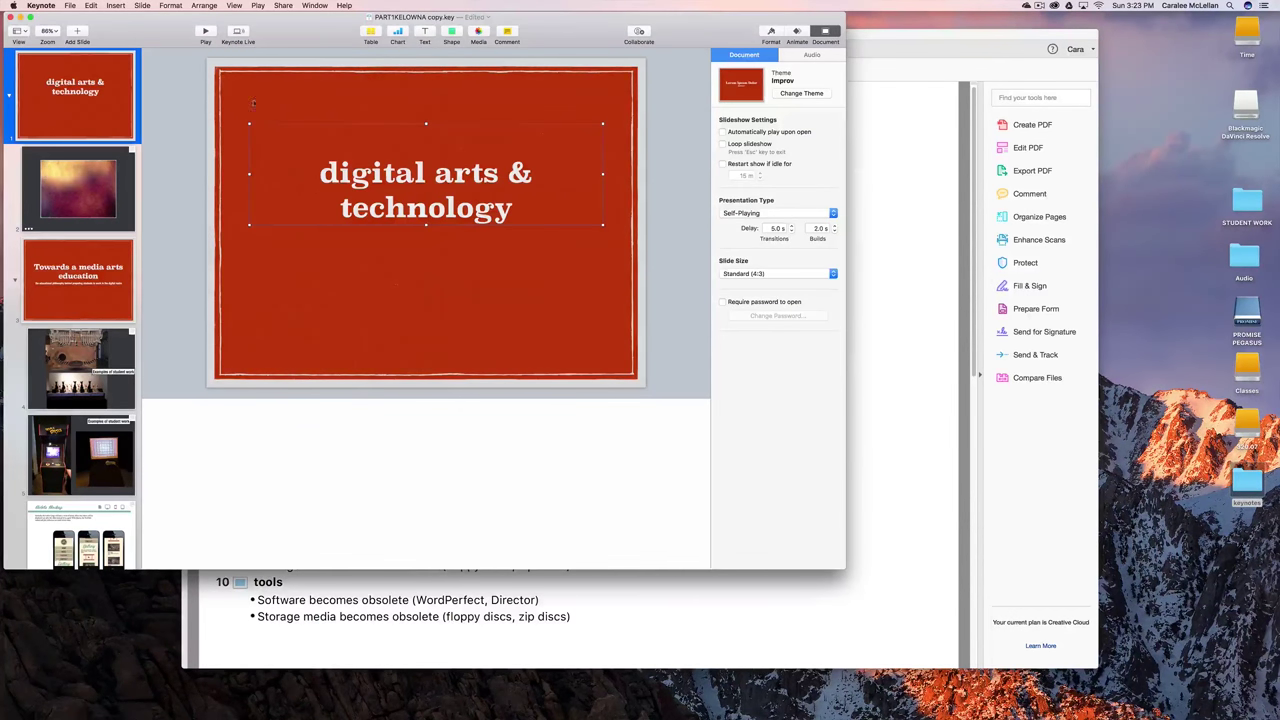